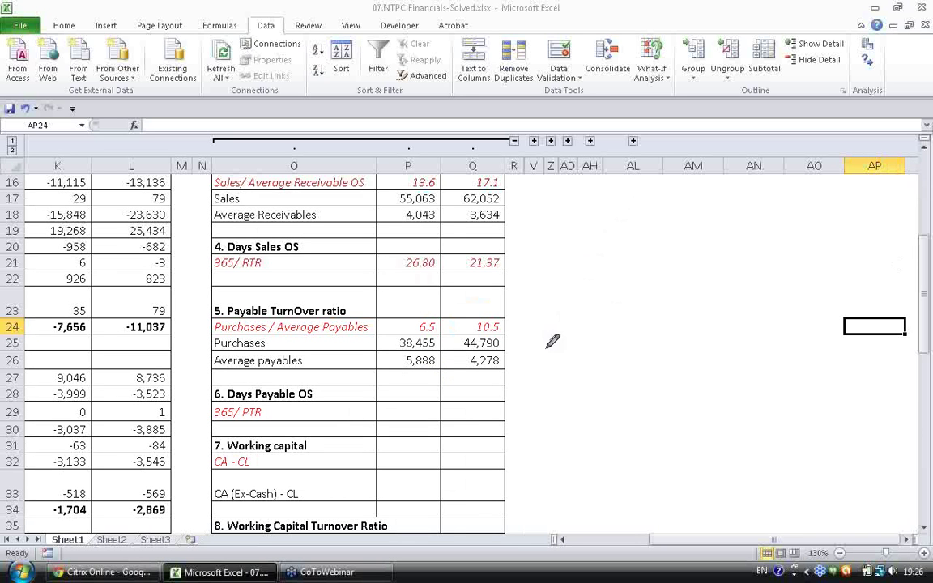
# Step: Handwrite 'DPO – days after you pay for your purchase' beside the table and begin '1 Jan'
pyautogui.moveTo(547, 199)
pyautogui.mouseDown()
pyautogui.moveTo(548, 229)
pyautogui.moveTo(614, 213)
pyautogui.mouseUp()
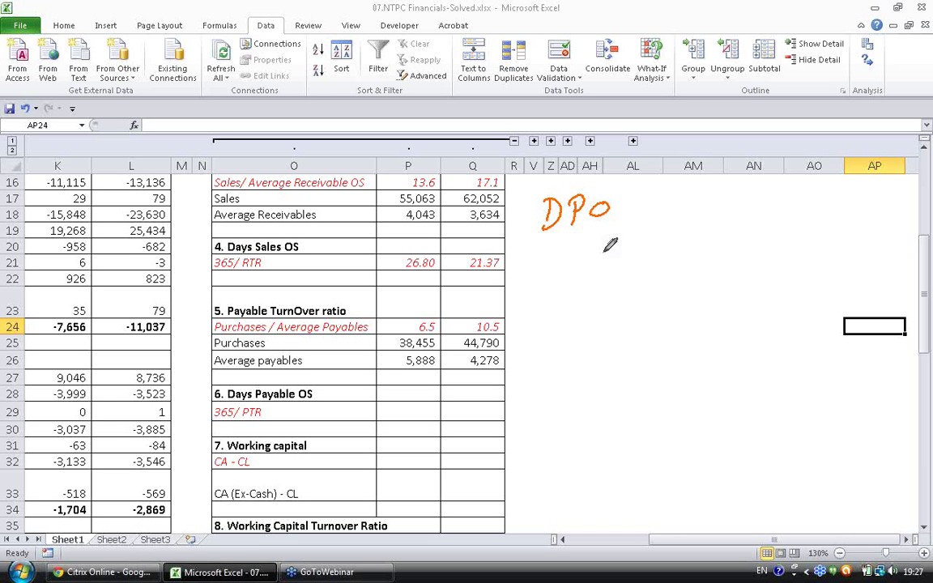
pyautogui.moveTo(546, 254)
pyautogui.mouseDown()
pyautogui.moveTo(543, 271)
pyautogui.moveTo(585, 276)
pyautogui.moveTo(620, 263)
pyautogui.moveTo(625, 247)
pyautogui.moveTo(678, 259)
pyautogui.moveTo(766, 251)
pyautogui.moveTo(802, 235)
pyautogui.moveTo(843, 243)
pyautogui.mouseUp()
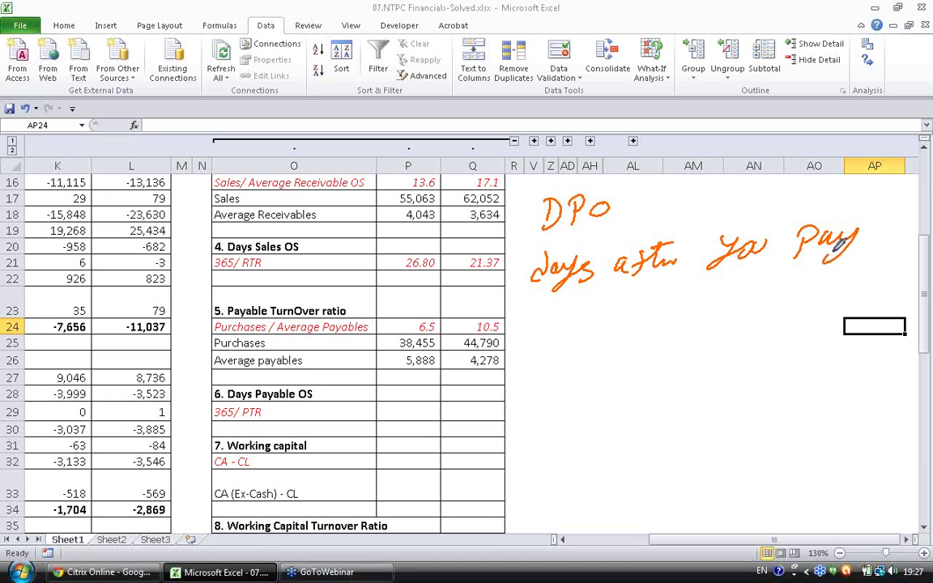
pyautogui.moveTo(645, 292)
pyautogui.mouseDown()
pyautogui.moveTo(645, 303)
pyautogui.moveTo(667, 294)
pyautogui.moveTo(749, 298)
pyautogui.moveTo(802, 278)
pyautogui.moveTo(818, 291)
pyautogui.moveTo(886, 271)
pyautogui.moveTo(912, 272)
pyautogui.moveTo(906, 285)
pyautogui.mouseUp()
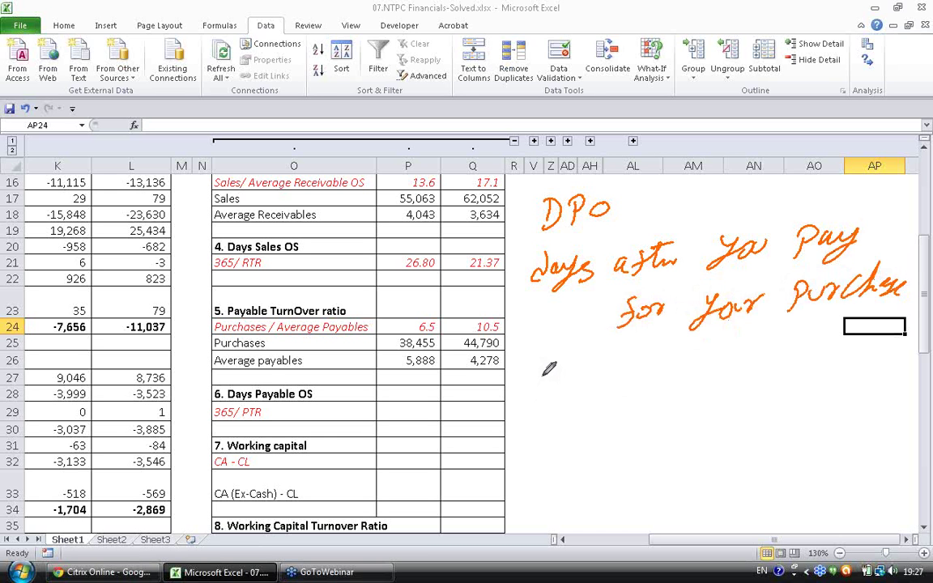
pyautogui.moveTo(543, 381)
pyautogui.mouseDown()
pyautogui.moveTo(599, 371)
pyautogui.moveTo(620, 388)
pyautogui.mouseUp()
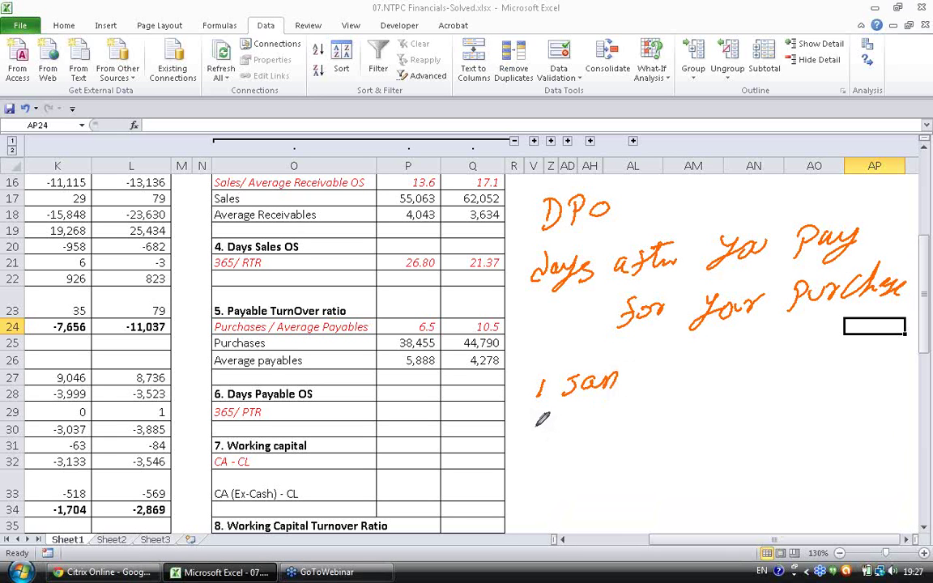
# Step: Handwrite '15 Jan' below 1 Jan and bracket both dates as '15 days'
pyautogui.moveTo(533, 424); pyautogui.dragTo(532, 440)
pyautogui.moveTo(555, 422)
pyautogui.mouseDown()
pyautogui.moveTo(545, 440)
pyautogui.moveTo(588, 414)
pyautogui.moveTo(574, 439)
pyautogui.moveTo(627, 437)
pyautogui.mouseUp()
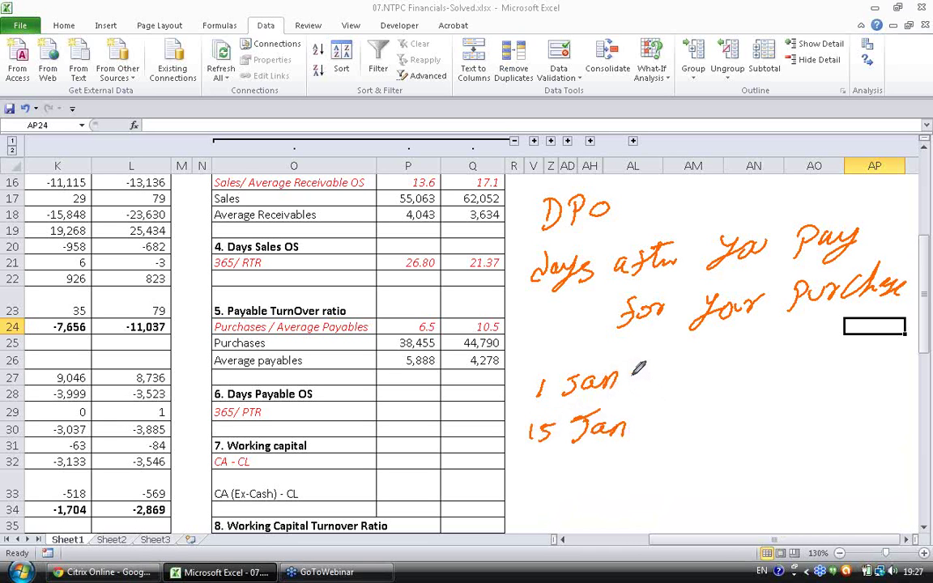
pyautogui.moveTo(629, 374); pyautogui.dragTo(635, 438)
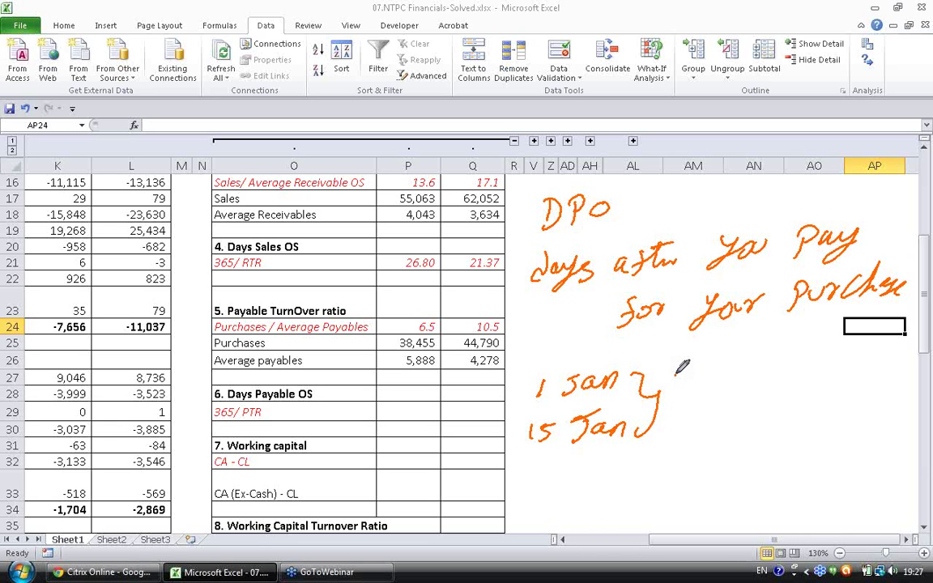
pyautogui.moveTo(677, 373)
pyautogui.mouseDown()
pyautogui.moveTo(677, 394)
pyautogui.moveTo(777, 381)
pyautogui.moveTo(792, 392)
pyautogui.mouseUp()
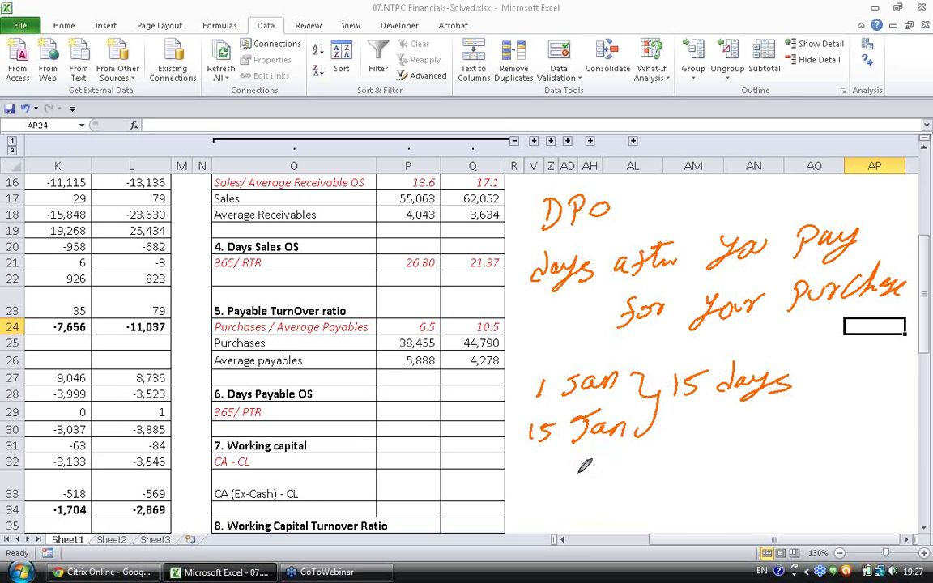
# Step: Tick the Days Payable OS heading and handwrite 'high as possible' under the example
pyautogui.click(805, 386)
pyautogui.moveTo(332, 395); pyautogui.dragTo(345, 388)
pyautogui.moveTo(713, 438)
pyautogui.mouseDown()
pyautogui.moveTo(766, 454)
pyautogui.moveTo(834, 447)
pyautogui.mouseUp()
pyautogui.moveTo(753, 478)
pyautogui.mouseDown()
pyautogui.moveTo(822, 485)
pyautogui.moveTo(898, 462)
pyautogui.mouseUp()
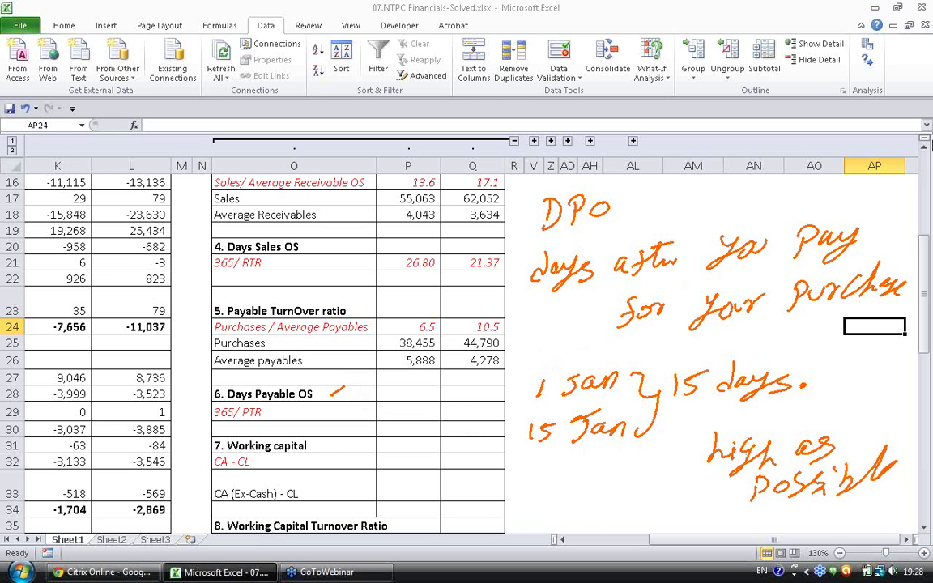
# Step: Erase all handwritten ink from the sheet with the E key
pyautogui.press('e')
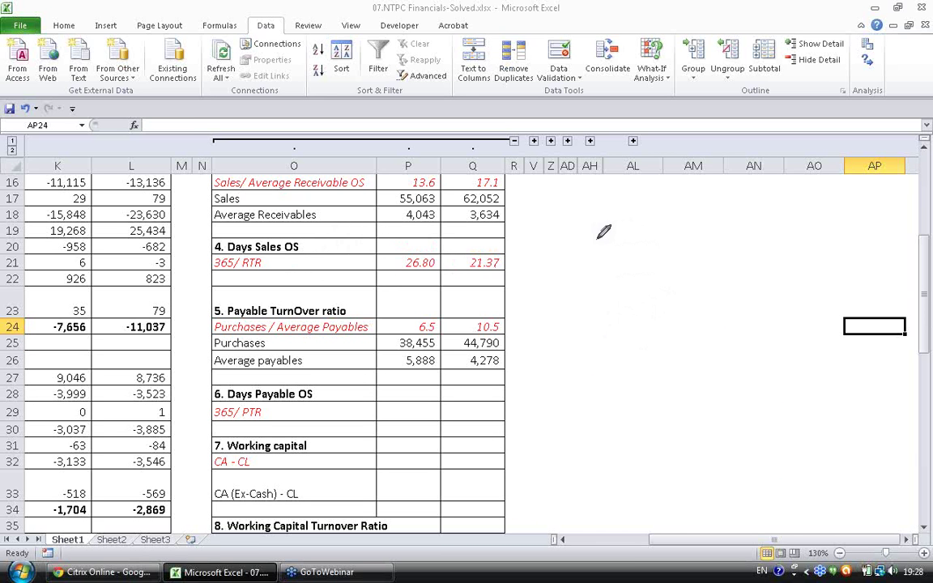
# Step: Handwrite 'Avg Payable / Daily Purchase' and start the next line with 'Avg Payable'
pyautogui.moveTo(579, 235)
pyautogui.mouseDown()
pyautogui.moveTo(624, 216)
pyautogui.moveTo(653, 228)
pyautogui.moveTo(669, 214)
pyautogui.moveTo(712, 228)
pyautogui.moveTo(681, 186)
pyautogui.moveTo(768, 231)
pyautogui.mouseUp()
pyautogui.moveTo(531, 278); pyautogui.dragTo(775, 253)
pyautogui.moveTo(594, 286)
pyautogui.mouseDown()
pyautogui.moveTo(596, 295)
pyautogui.moveTo(617, 298)
pyautogui.moveTo(703, 285)
pyautogui.moveTo(802, 287)
pyautogui.moveTo(821, 270)
pyautogui.mouseUp()
pyautogui.moveTo(587, 354)
pyautogui.mouseDown()
pyautogui.moveTo(619, 370)
pyautogui.moveTo(662, 350)
pyautogui.moveTo(707, 360)
pyautogui.moveTo(786, 340)
pyautogui.mouseUp()
pyautogui.moveTo(764, 376)
pyautogui.mouseDown()
pyautogui.moveTo(526, 414)
pyautogui.moveTo(618, 427)
pyautogui.moveTo(729, 402)
pyautogui.moveTo(755, 413)
pyautogui.moveTo(779, 401)
pyautogui.mouseUp()
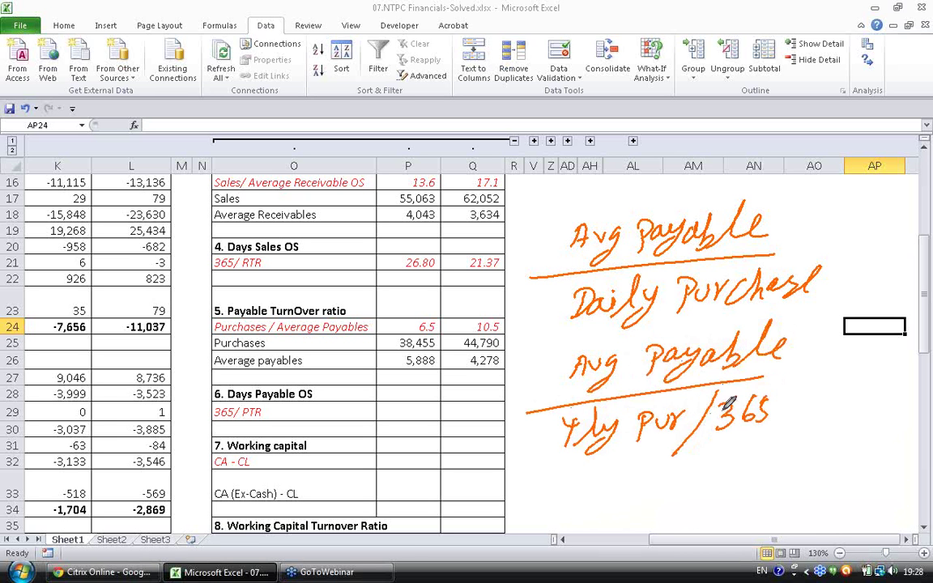
# Step: Complete the derivation as '(Yearly Pur/365) = 365/PTR' and label the result DPO
pyautogui.moveTo(567, 413); pyautogui.dragTo(547, 463)
pyautogui.moveTo(778, 390); pyautogui.dragTo(783, 429)
pyautogui.moveTo(798, 387); pyautogui.dragTo(809, 386)
pyautogui.moveTo(803, 372)
pyautogui.mouseDown()
pyautogui.moveTo(873, 359)
pyautogui.moveTo(931, 365)
pyautogui.mouseUp()
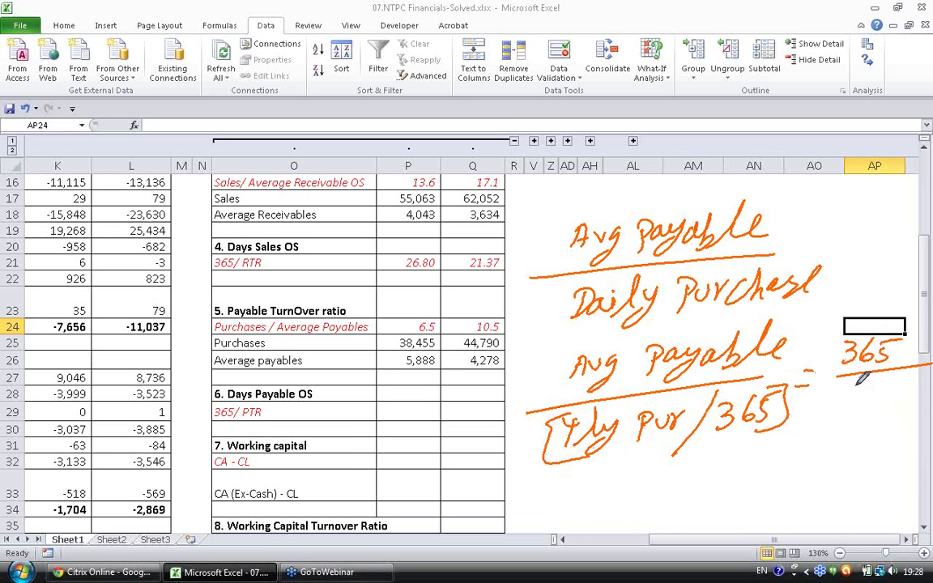
pyautogui.moveTo(849, 383)
pyautogui.mouseDown()
pyautogui.moveTo(847, 398)
pyautogui.moveTo(878, 380)
pyautogui.mouseUp()
pyautogui.moveTo(868, 383)
pyautogui.mouseDown()
pyautogui.moveTo(866, 398)
pyautogui.moveTo(884, 398)
pyautogui.mouseUp()
pyautogui.moveTo(884, 386)
pyautogui.mouseDown()
pyautogui.moveTo(901, 389)
pyautogui.moveTo(903, 403)
pyautogui.mouseUp()
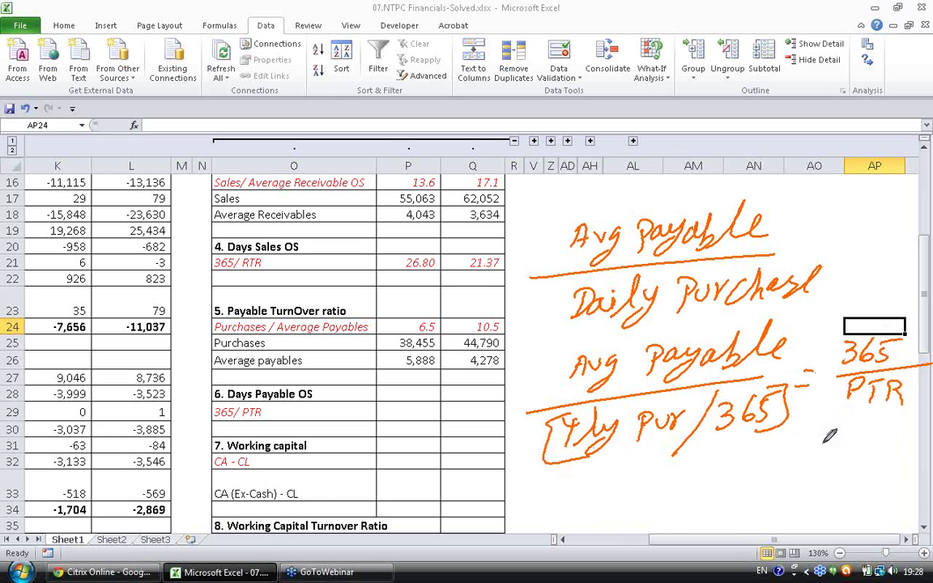
pyautogui.moveTo(739, 455); pyautogui.dragTo(742, 478)
pyautogui.moveTo(757, 462)
pyautogui.mouseDown()
pyautogui.moveTo(784, 463)
pyautogui.moveTo(863, 410)
pyautogui.mouseUp()
pyautogui.moveTo(850, 413); pyautogui.dragTo(866, 406)
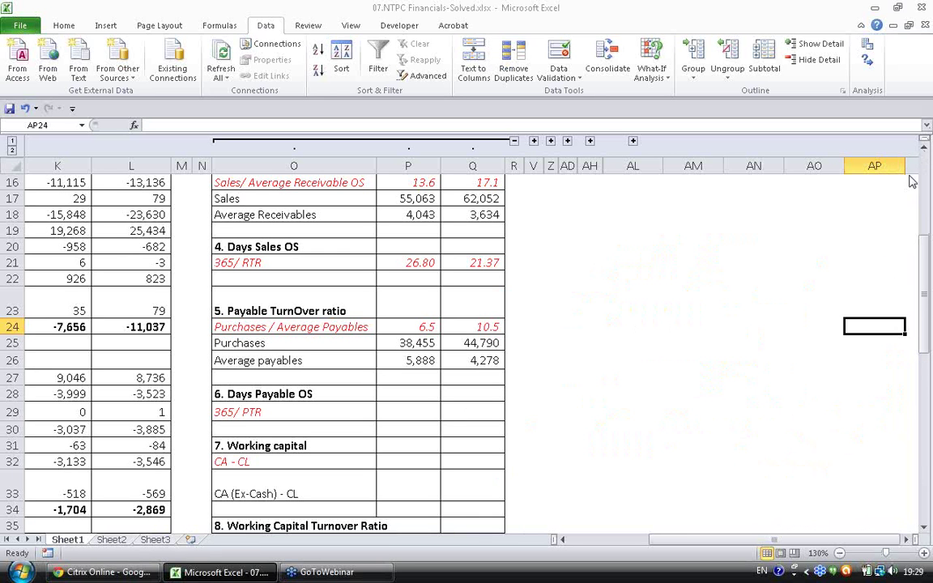
# Step: Enter =365/P24 in P29 (55.9) and copy it into Q29 (34.9)
pyautogui.click(407, 415)
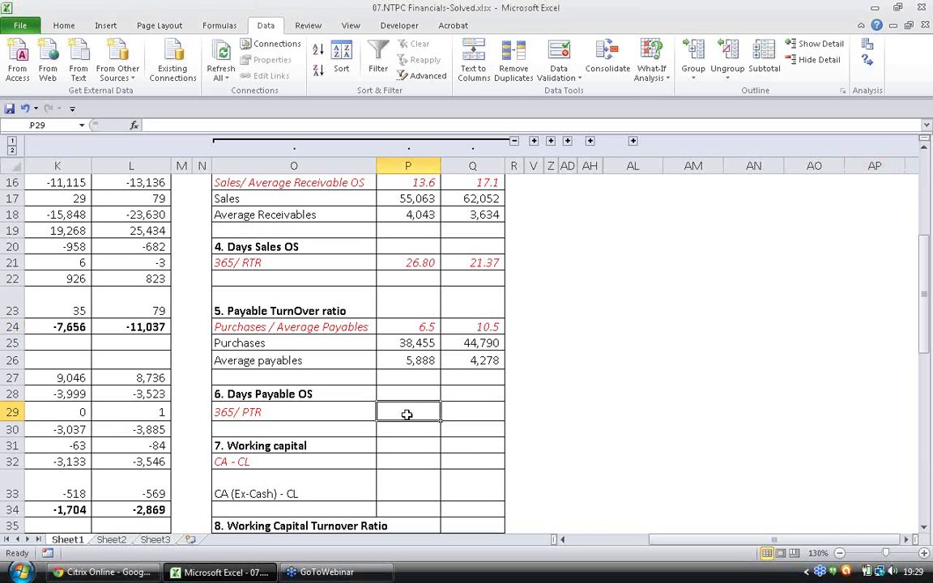
pyautogui.write('=365')
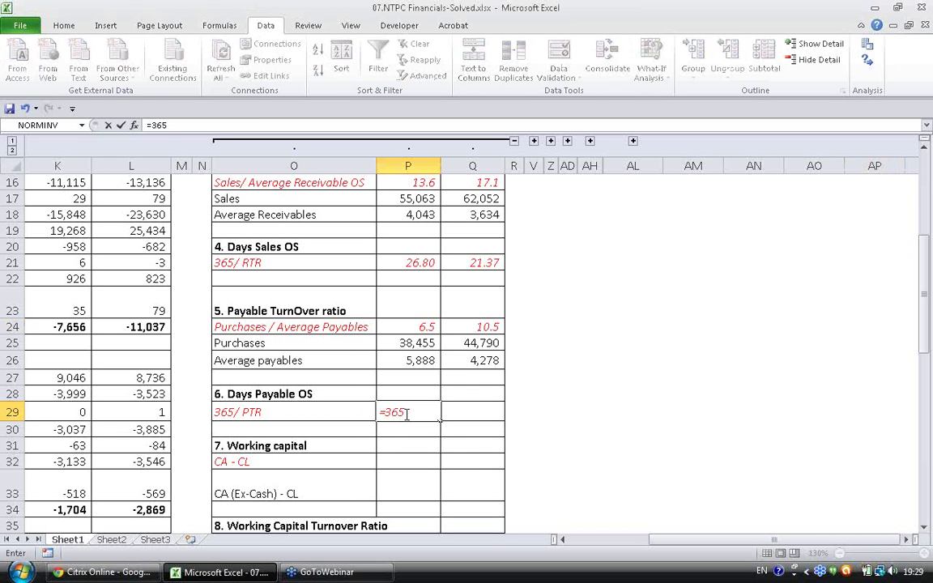
pyautogui.write('/')
pyautogui.press('Up')
pyautogui.press('Up')
pyautogui.press('Up')
pyautogui.press('Up')
pyautogui.press('Up')
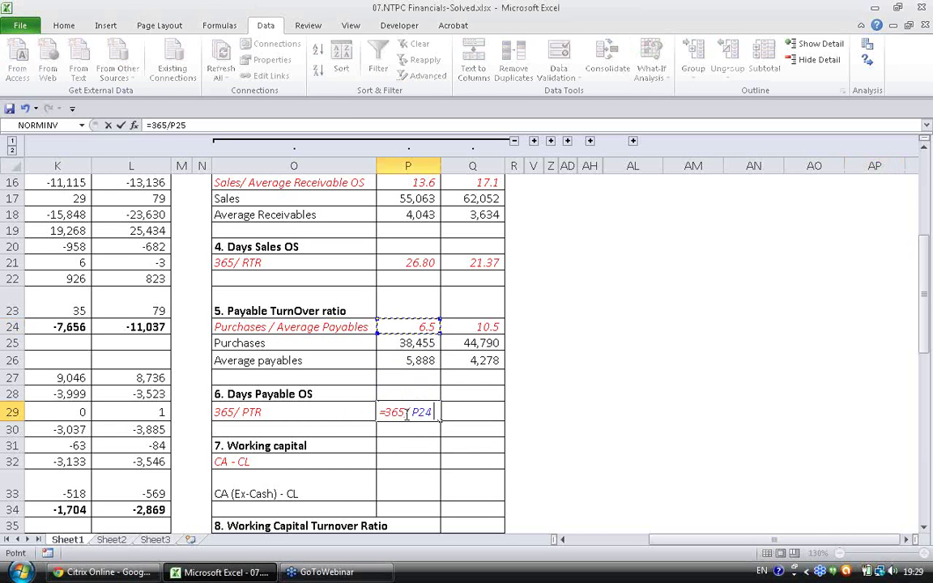
pyautogui.press('Return')
pyautogui.hotkey('ctrl', 'c')
pyautogui.press('Right')
pyautogui.press('Return')
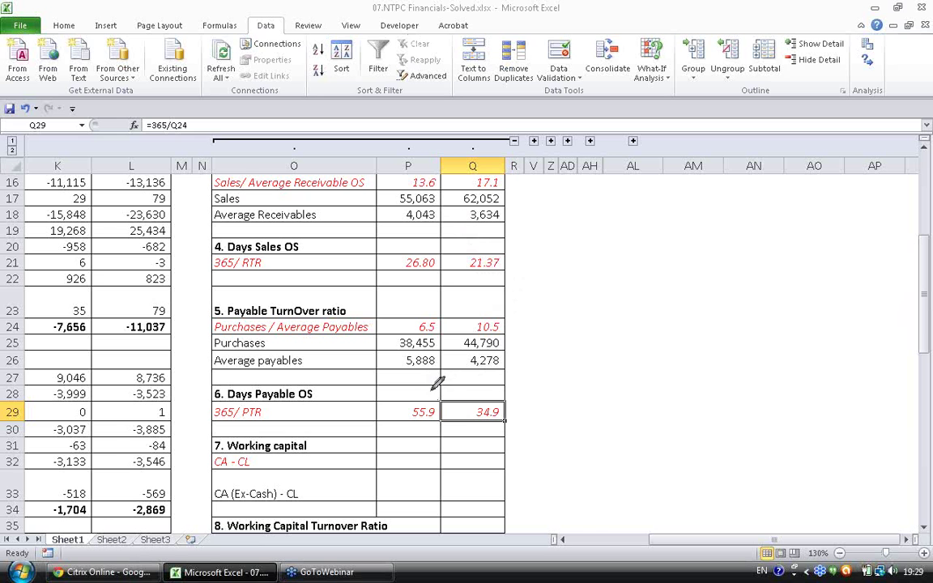
# Step: Circle 55.9 and 34.9, handwrite '21 days' and 'deteriorated', and tick 34.9
pyautogui.moveTo(404, 402)
pyautogui.mouseDown()
pyautogui.moveTo(431, 410)
pyautogui.moveTo(414, 397)
pyautogui.moveTo(423, 401)
pyautogui.mouseUp()
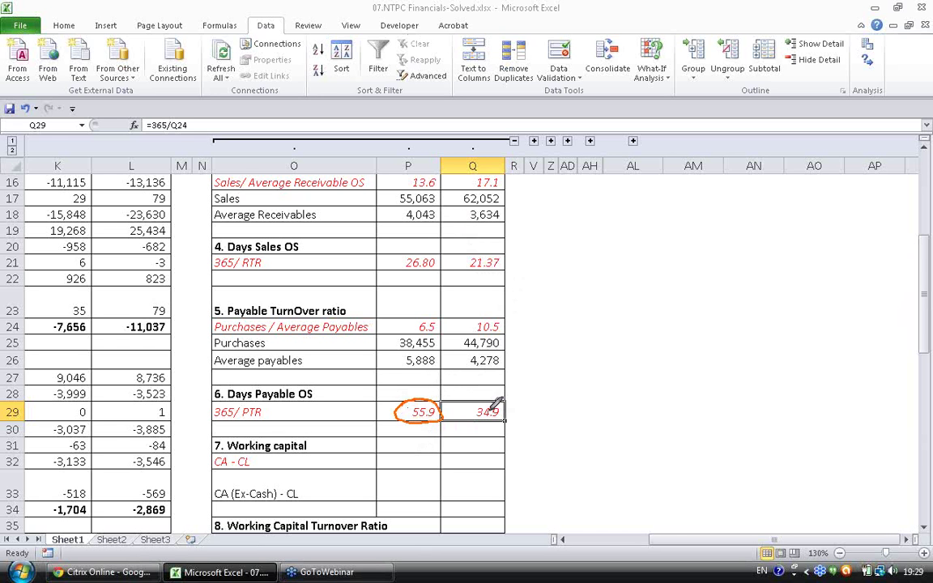
pyautogui.moveTo(487, 399)
pyautogui.mouseDown()
pyautogui.moveTo(478, 421)
pyautogui.moveTo(485, 397)
pyautogui.moveTo(491, 419)
pyautogui.mouseUp()
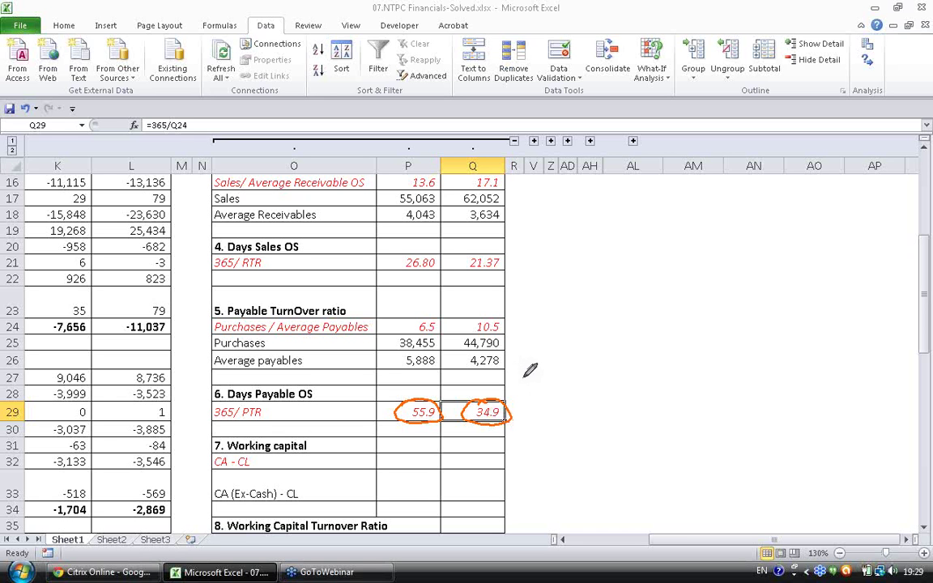
pyautogui.moveTo(587, 280); pyautogui.dragTo(608, 294)
pyautogui.moveTo(618, 272)
pyautogui.mouseDown()
pyautogui.moveTo(619, 293)
pyautogui.moveTo(659, 258)
pyautogui.moveTo(709, 279)
pyautogui.moveTo(707, 289)
pyautogui.mouseUp()
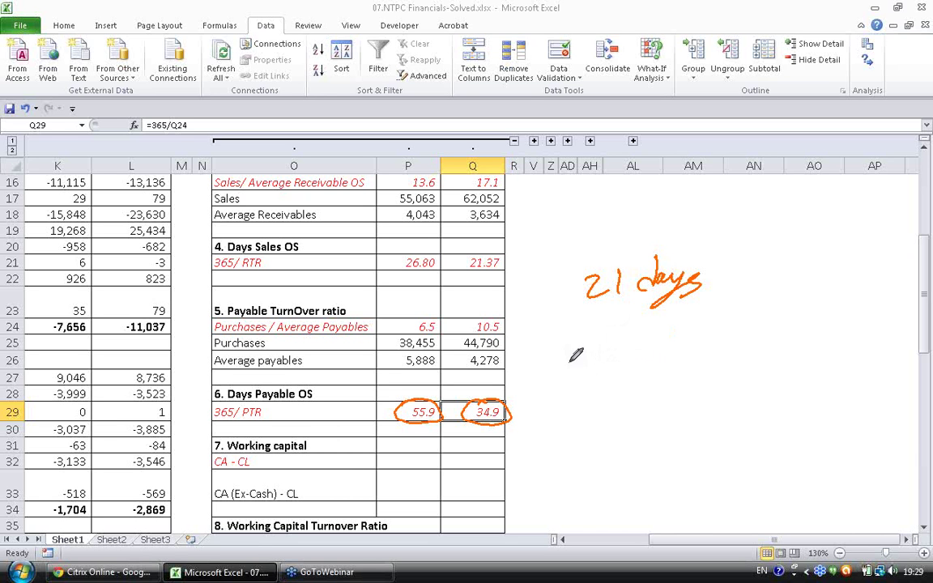
pyautogui.moveTo(570, 357)
pyautogui.mouseDown()
pyautogui.moveTo(611, 357)
pyautogui.moveTo(701, 316)
pyautogui.moveTo(728, 328)
pyautogui.mouseUp()
pyautogui.moveTo(513, 405); pyautogui.dragTo(529, 396)
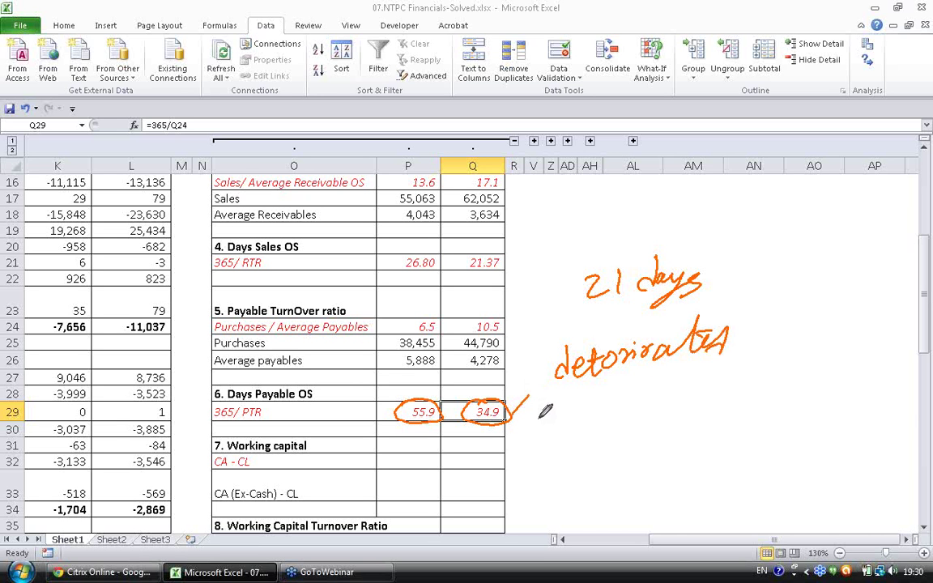